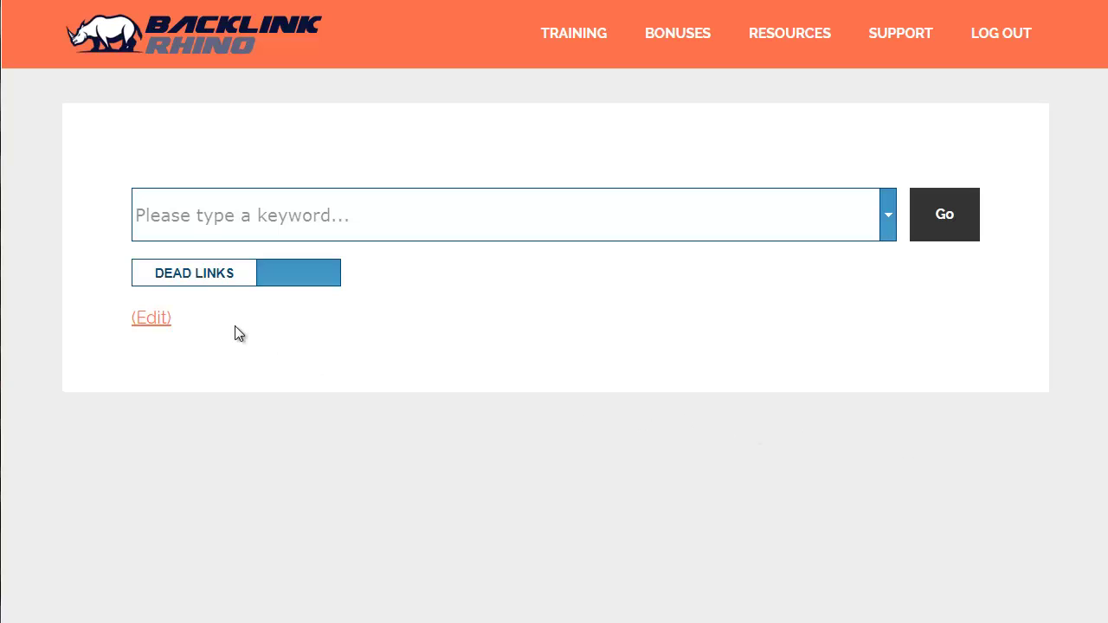
# - Run a Dead Links search for 'bitcoin' to get the table of matching articles
pyautogui.click(284, 275)
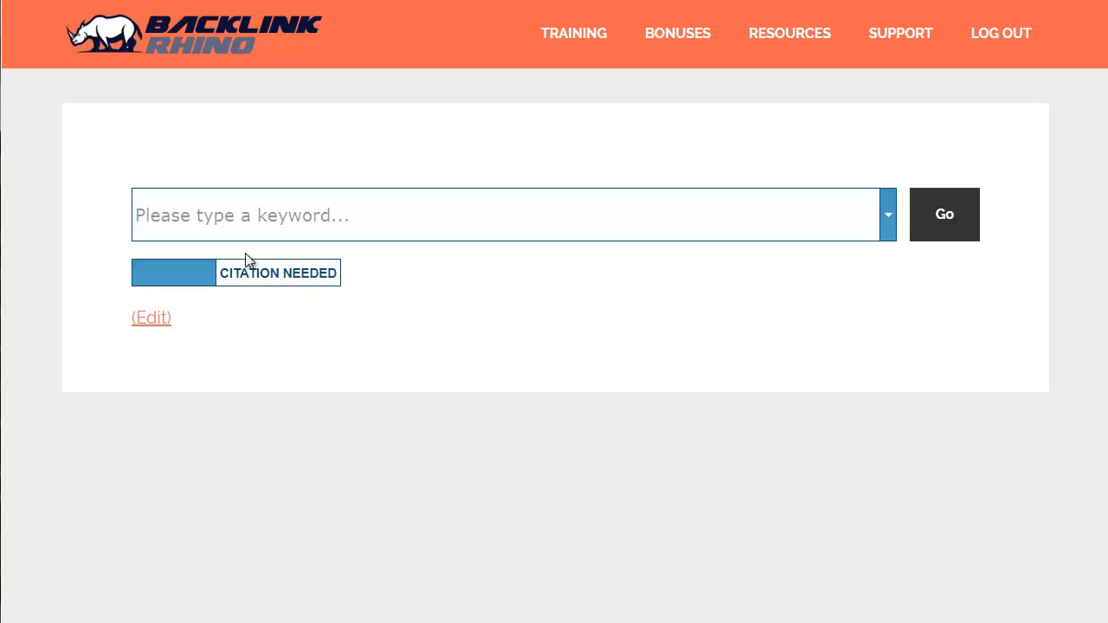
pyautogui.click(185, 272)
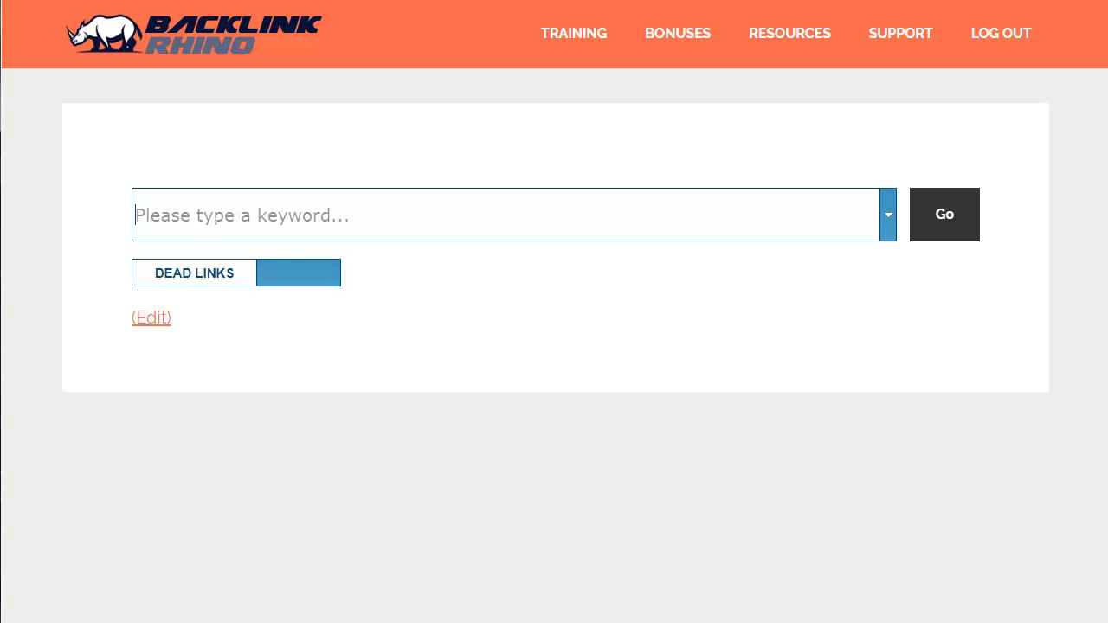
pyautogui.write('bitcoin')
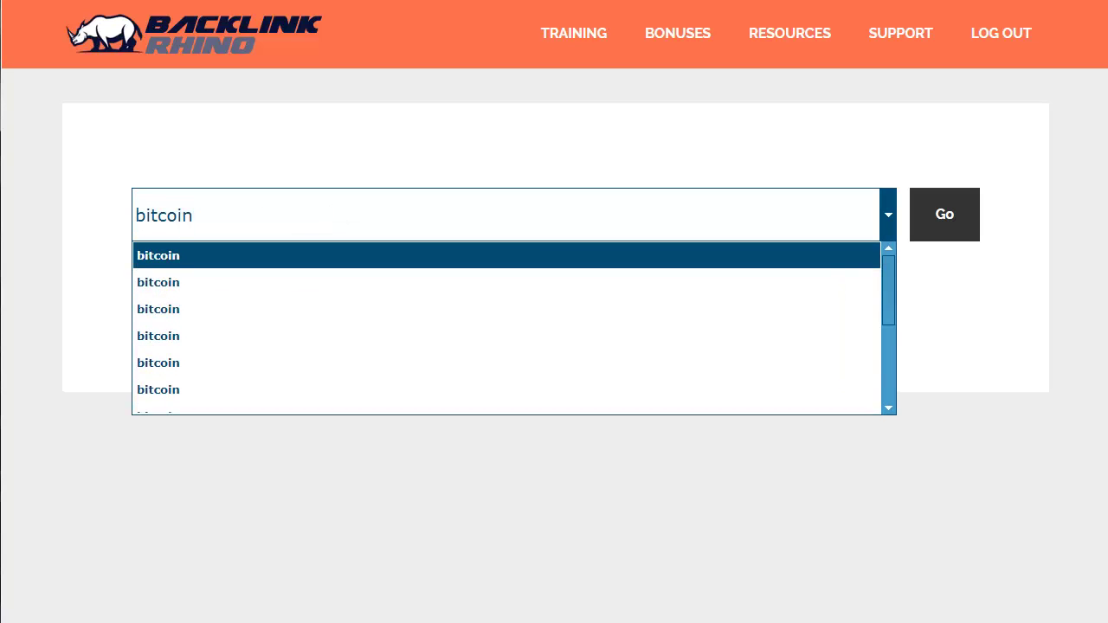
pyautogui.click(945, 216)
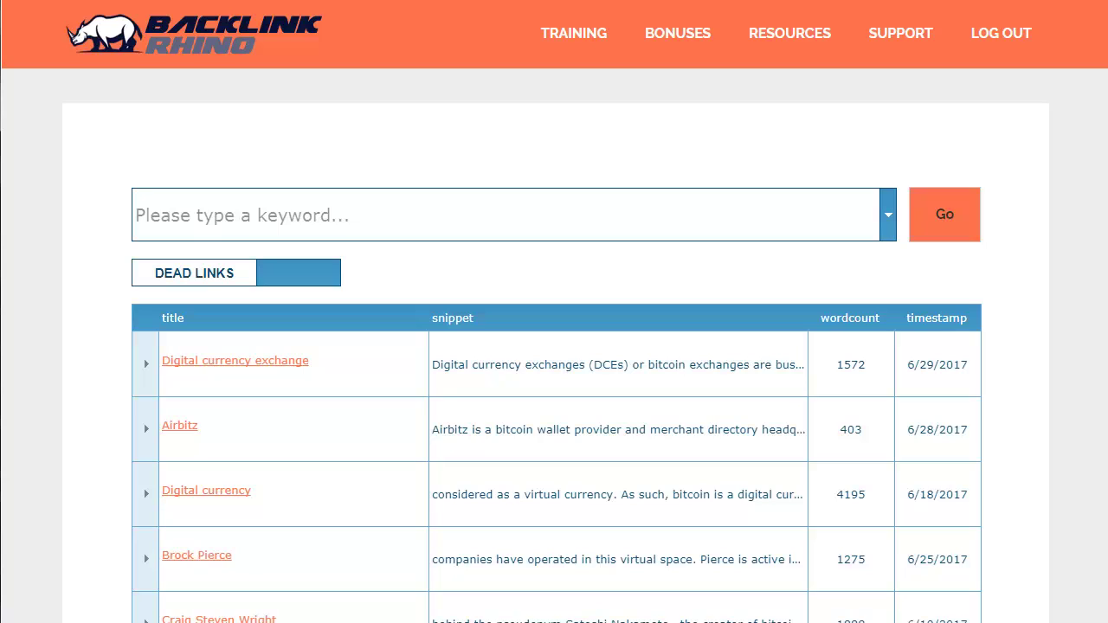
pyautogui.scroll(-15, 554, 346)
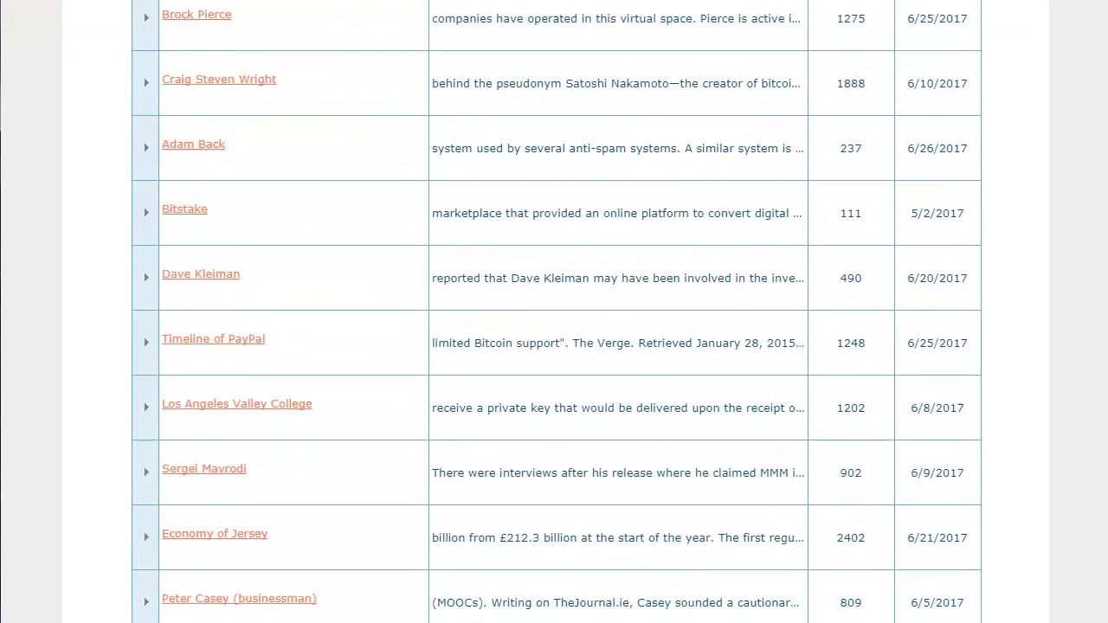
pyautogui.scroll(-15, 554, 347)
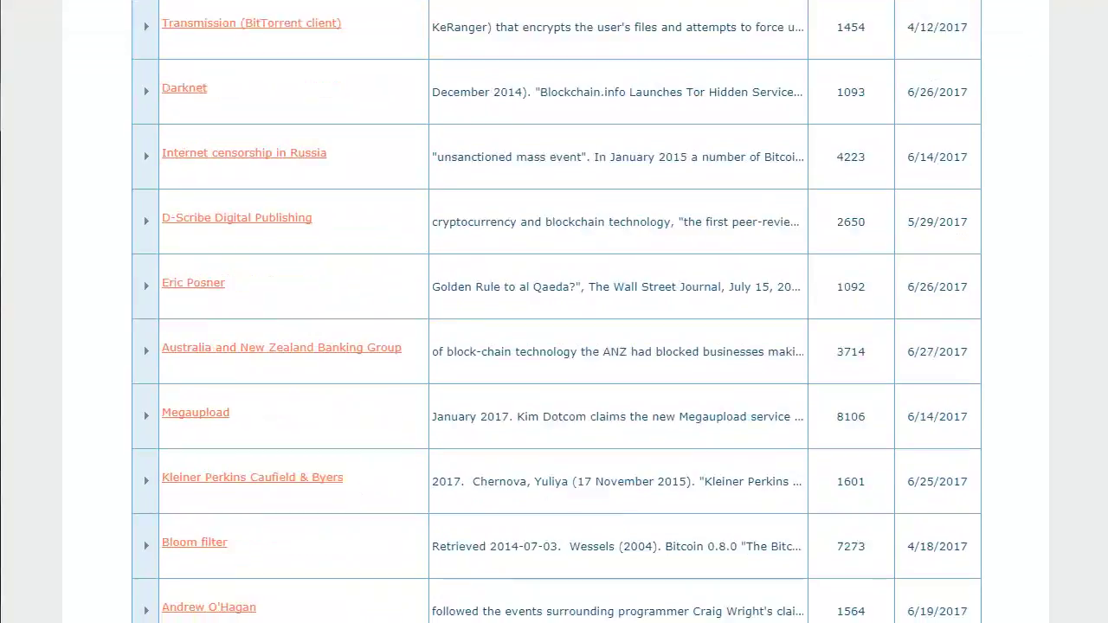
pyautogui.scroll(-13, 555, 346)
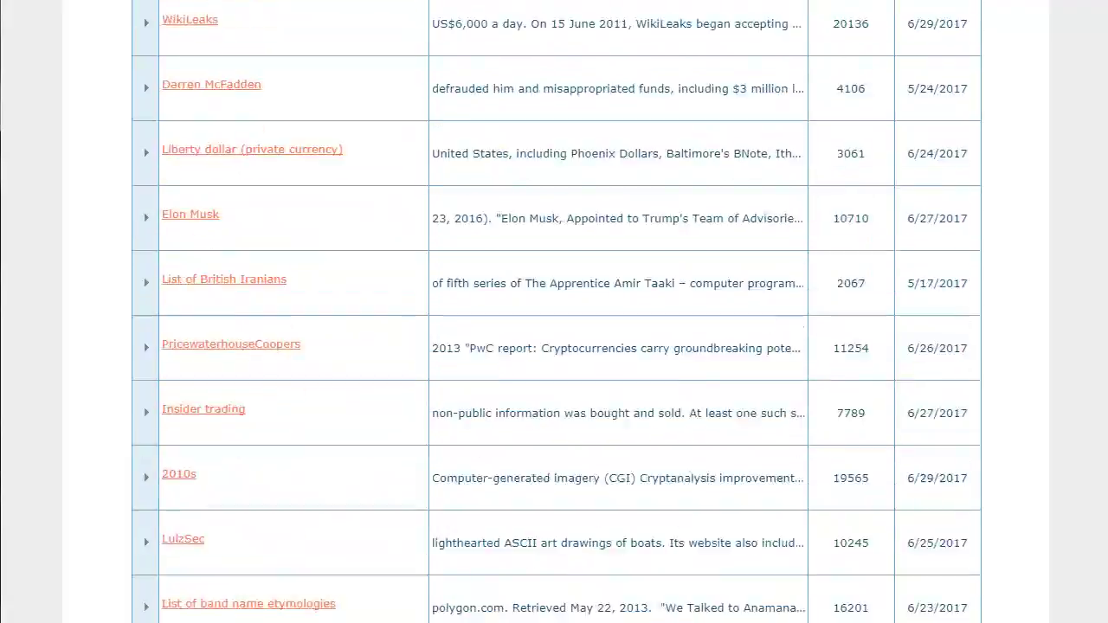
pyautogui.scroll(5, 554, 346)
pyautogui.scroll(20, 554, 346)
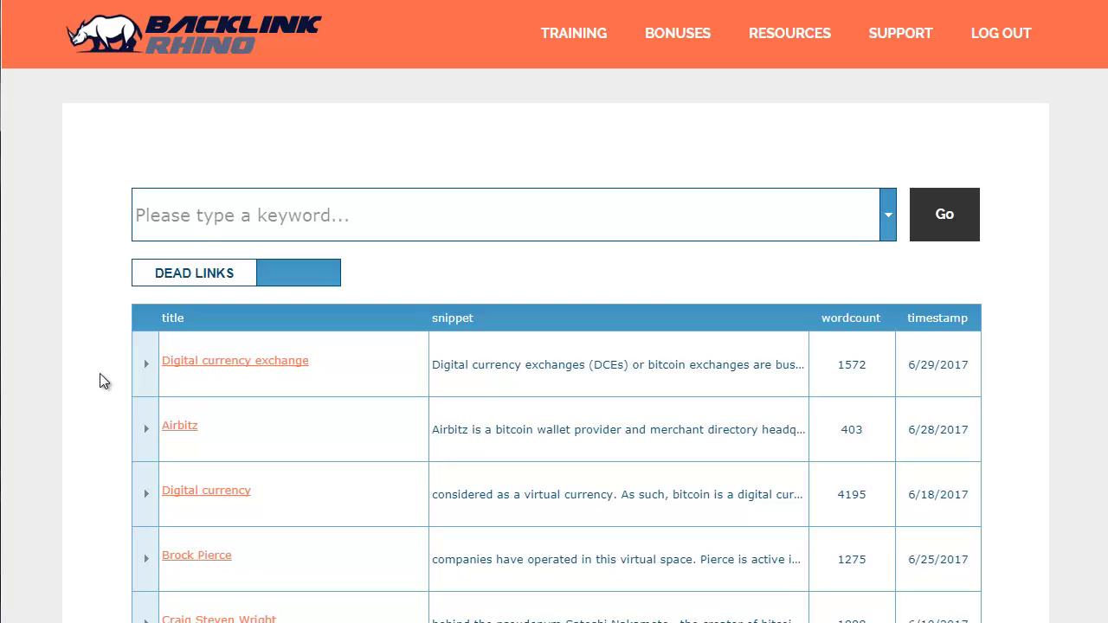
# - Expand the Digital currency row and scroll through its two dead links returning 404
pyautogui.click(146, 365)
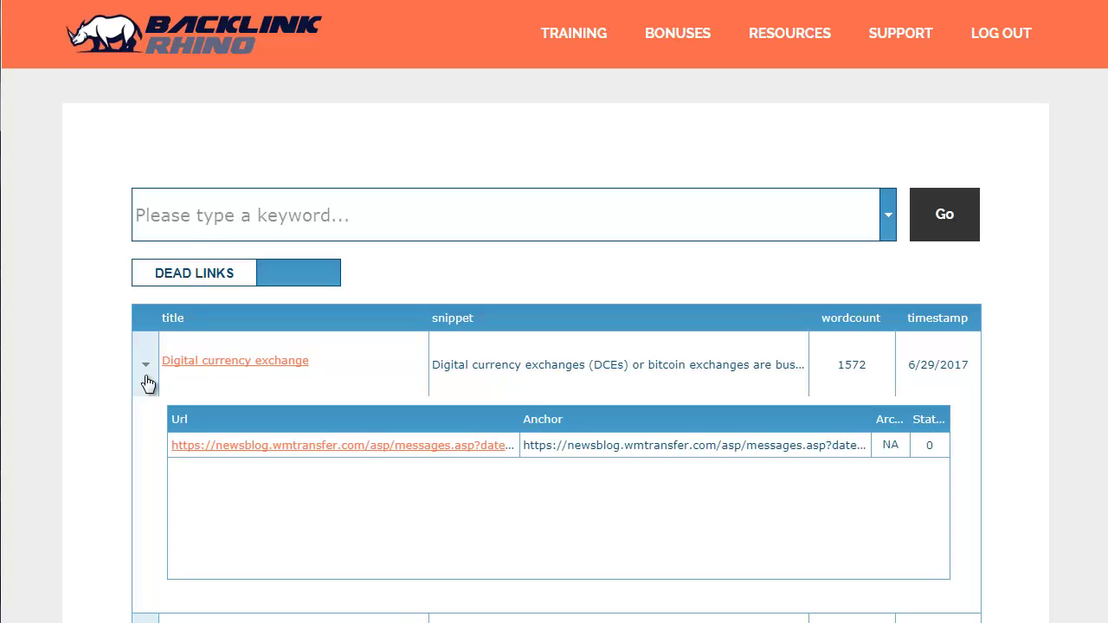
pyautogui.click(147, 381)
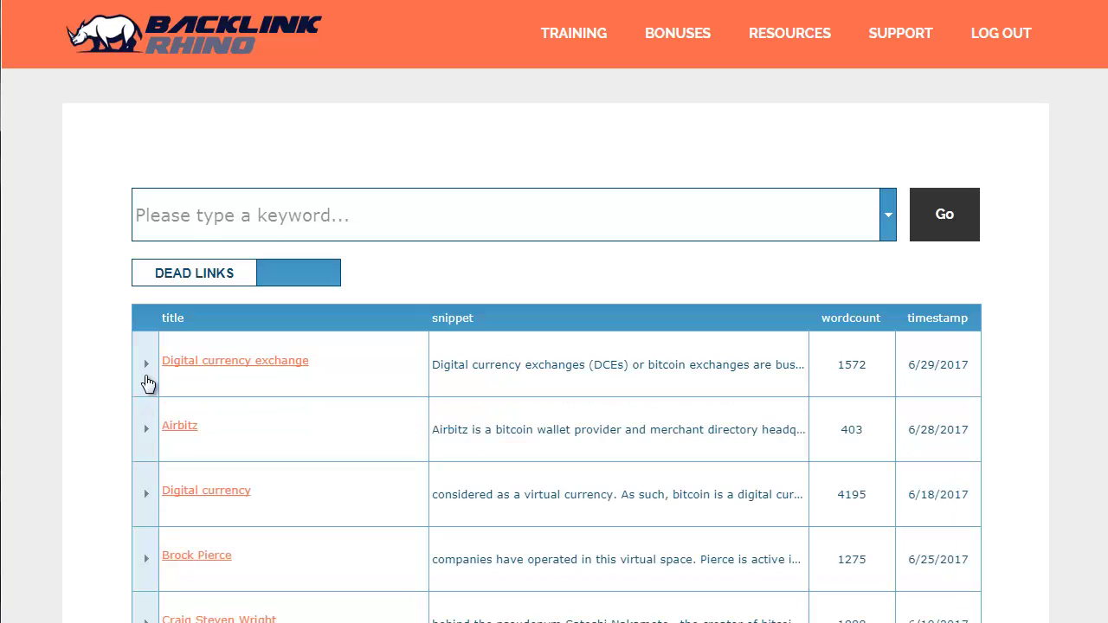
pyautogui.click(146, 502)
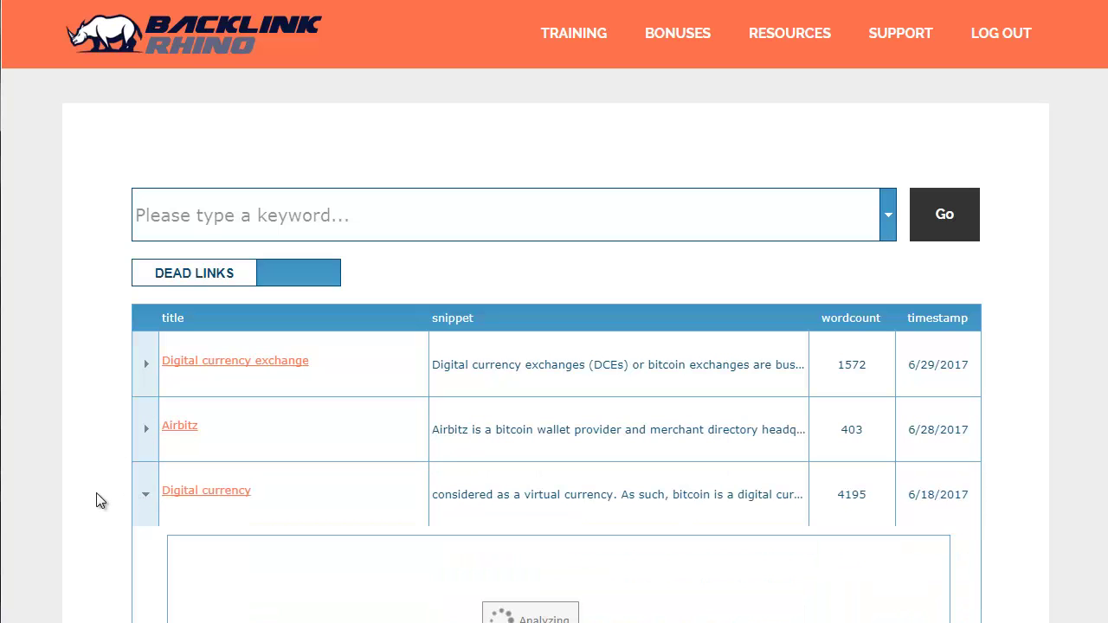
pyautogui.scroll(-3, 84, 488)
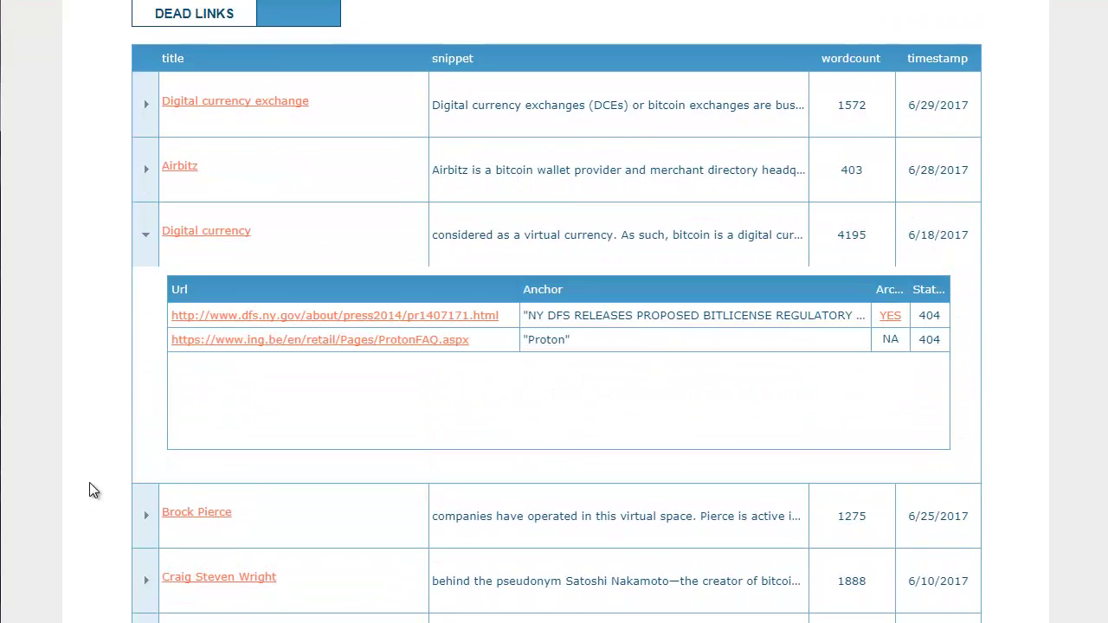
pyautogui.scroll(-1, 90, 485)
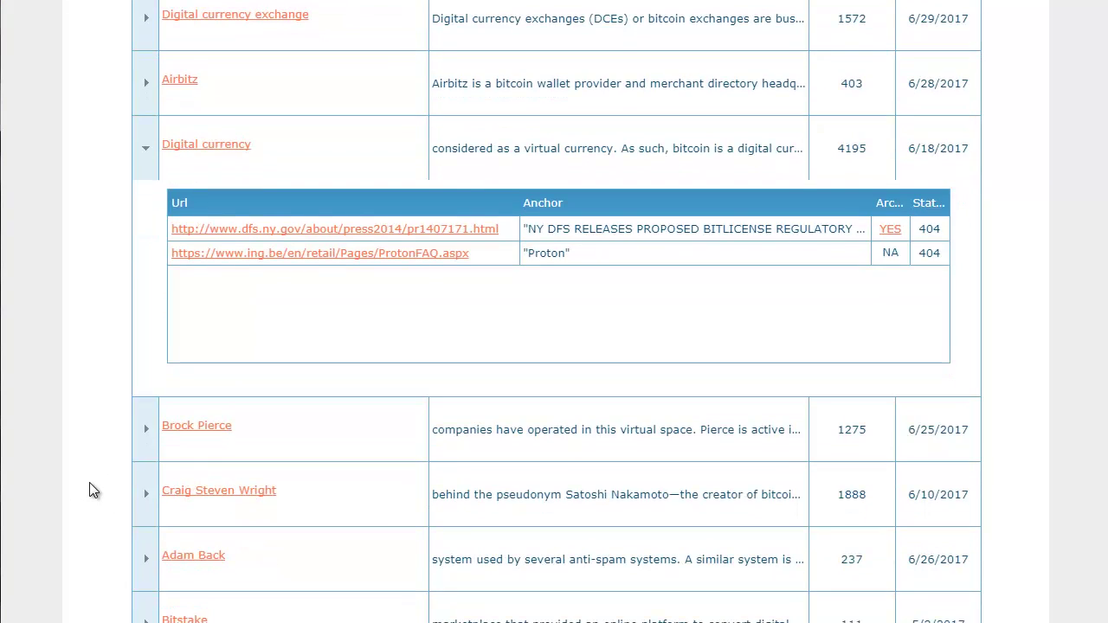
pyautogui.scroll(-1, 89, 483)
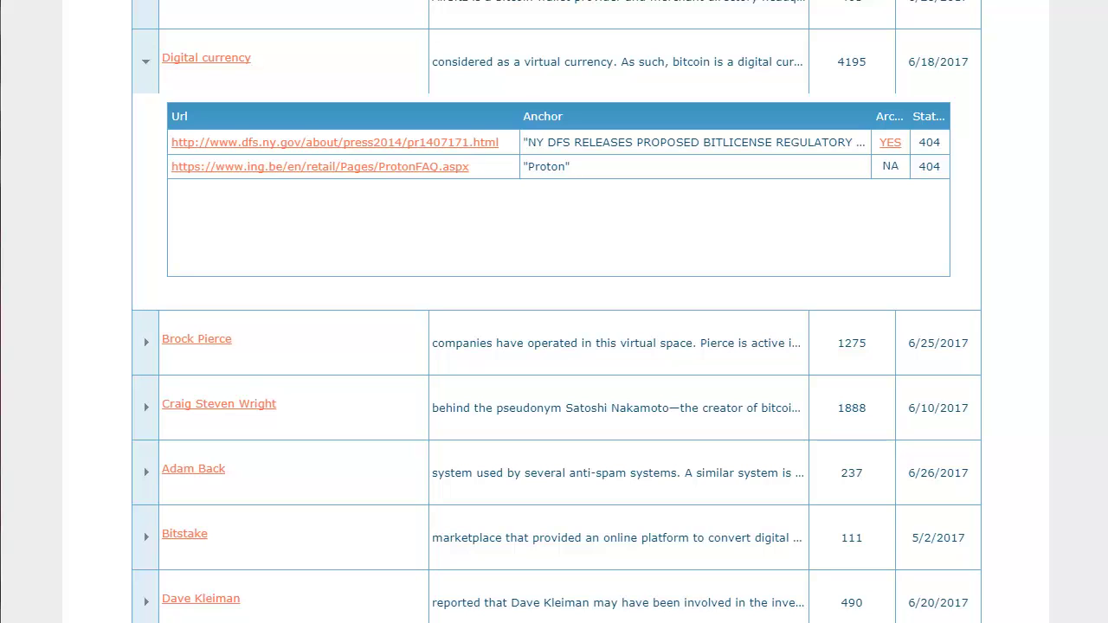
# - Collapse Digital currency and expand Bitstake to show its blog.bitstake.co link with status 200
pyautogui.click(144, 71)
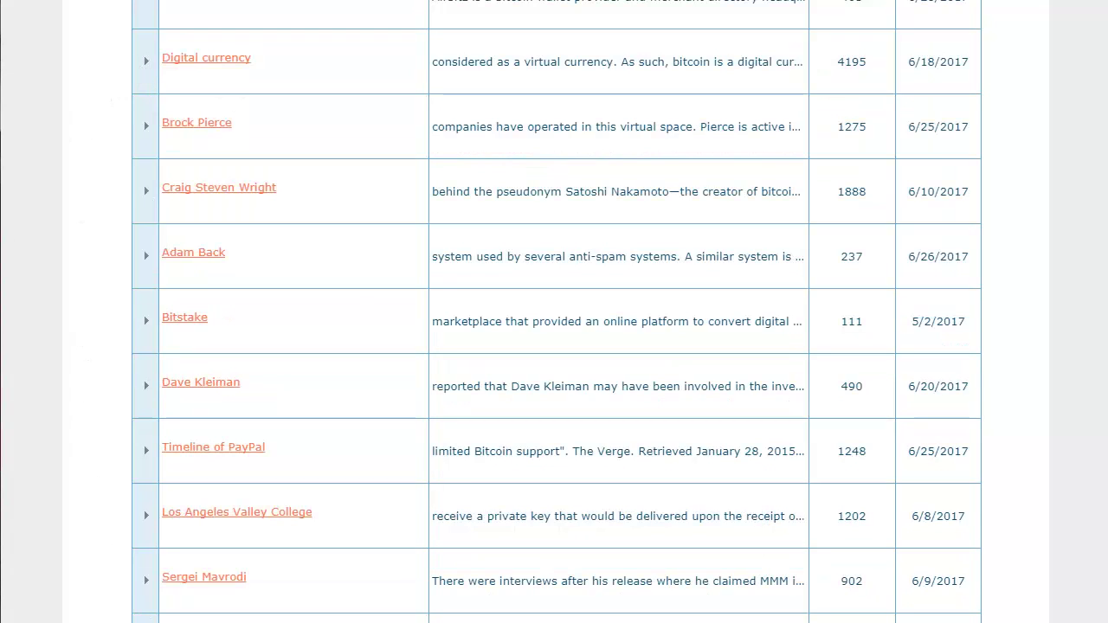
pyautogui.click(147, 342)
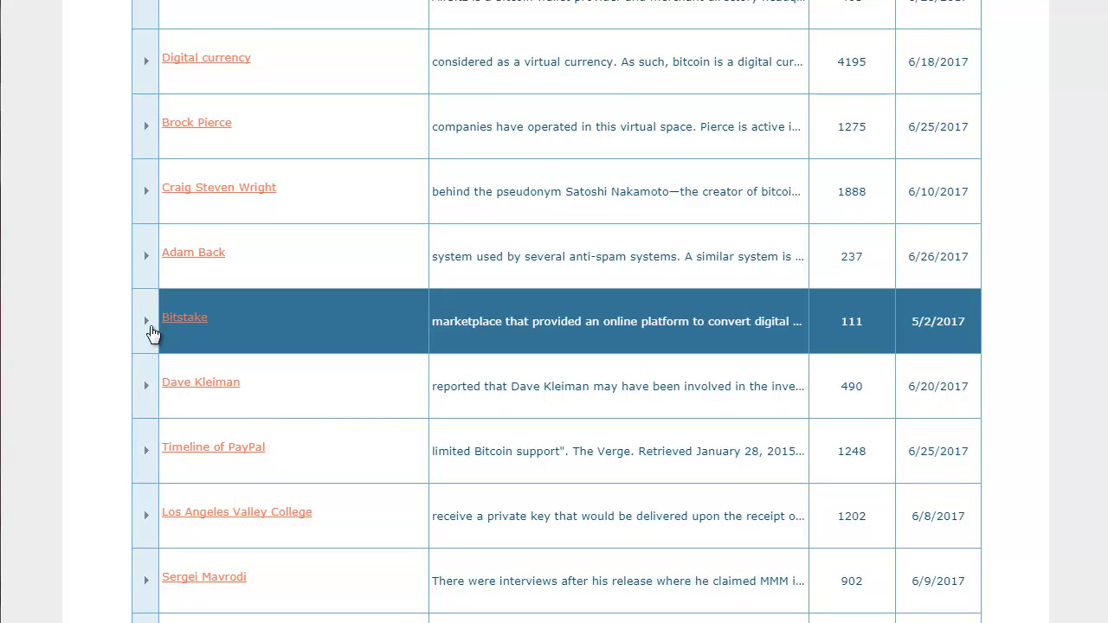
pyautogui.click(148, 325)
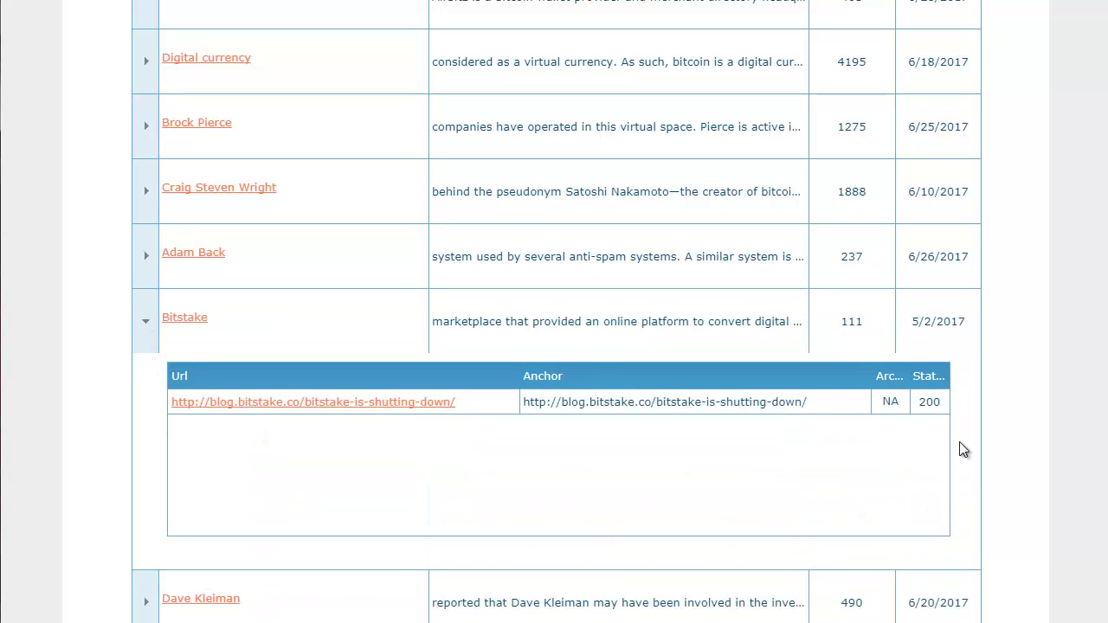
pyautogui.click(929, 403)
# - Open the blog.bitstake.co page and scroll down to its October 2015 shutdown notice
pyautogui.click(372, 407)
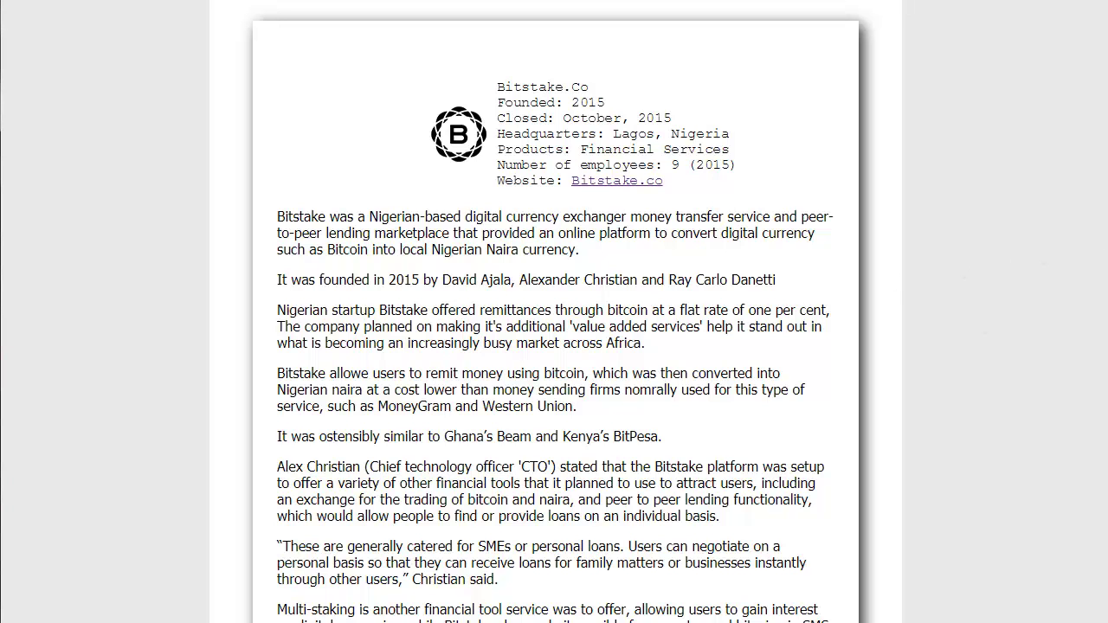
pyautogui.scroll(-5, 1087, 362)
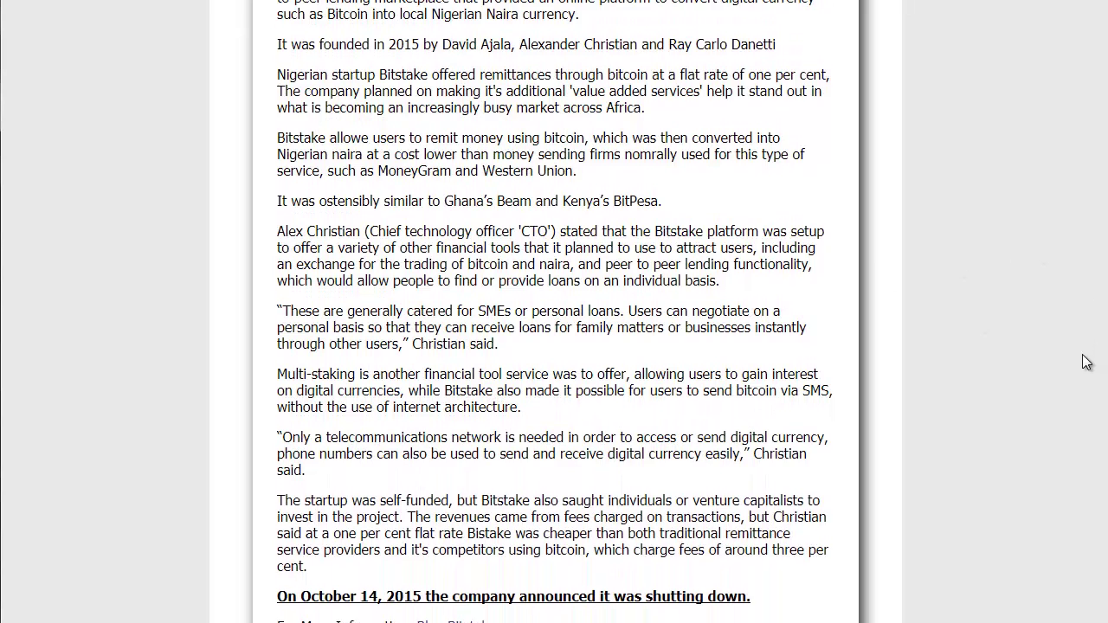
pyautogui.scroll(-6, 1087, 362)
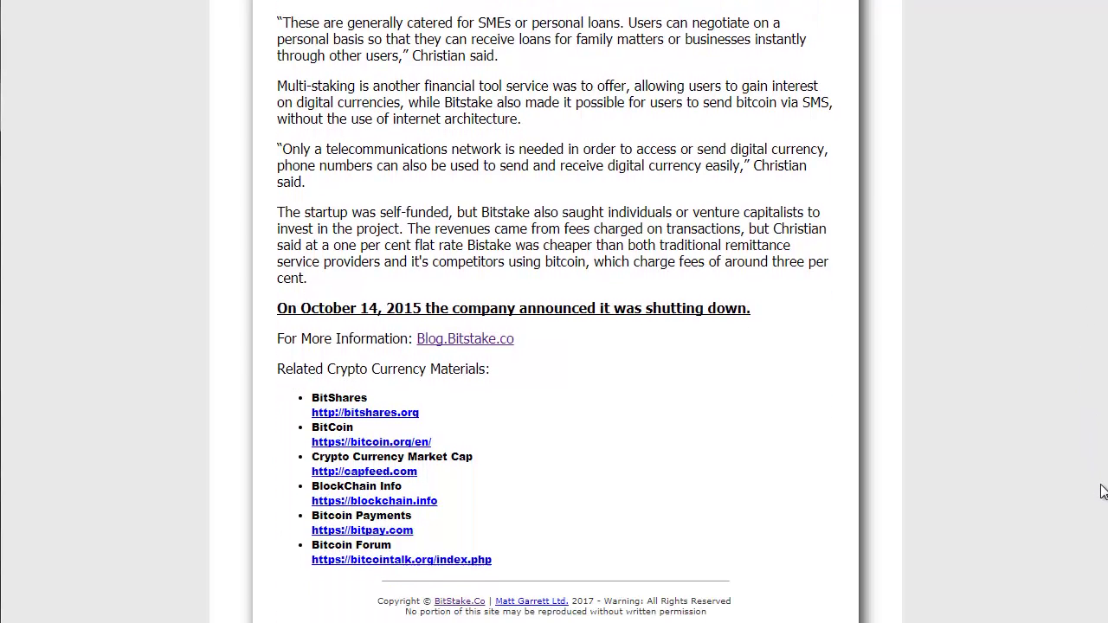
pyautogui.scroll(-2, 1103, 490)
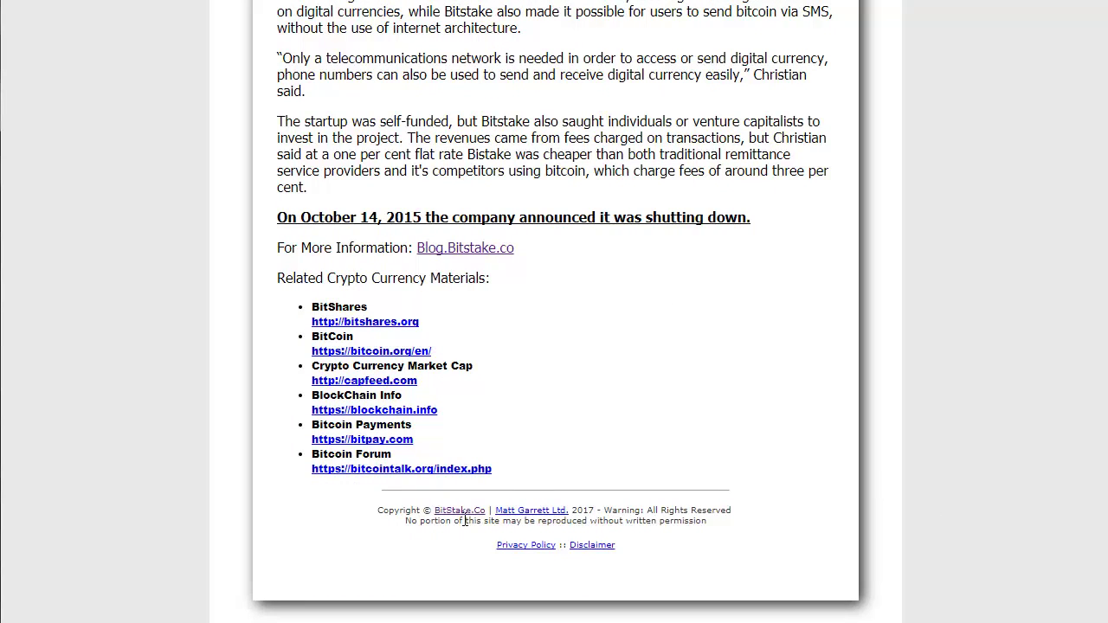
# - Visit the Matt Garrett Ltd. site, then go back twice to the Backlink Rhino Coming Soon page
pyautogui.click(526, 512)
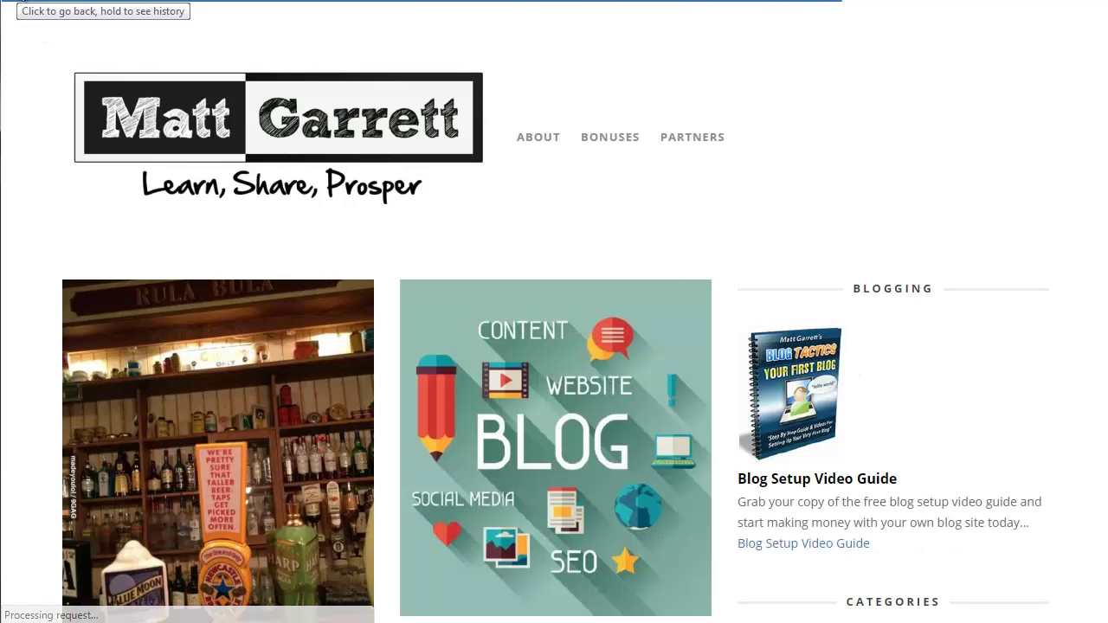
pyautogui.hotkey('alt', 'Left')
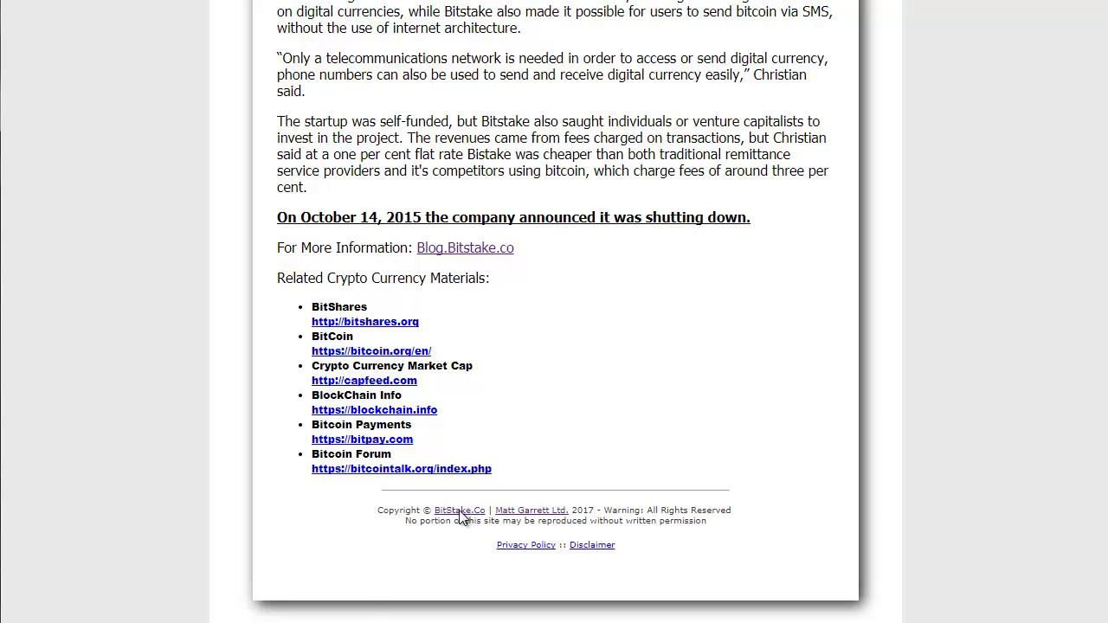
pyautogui.hotkey('alt', 'Left')
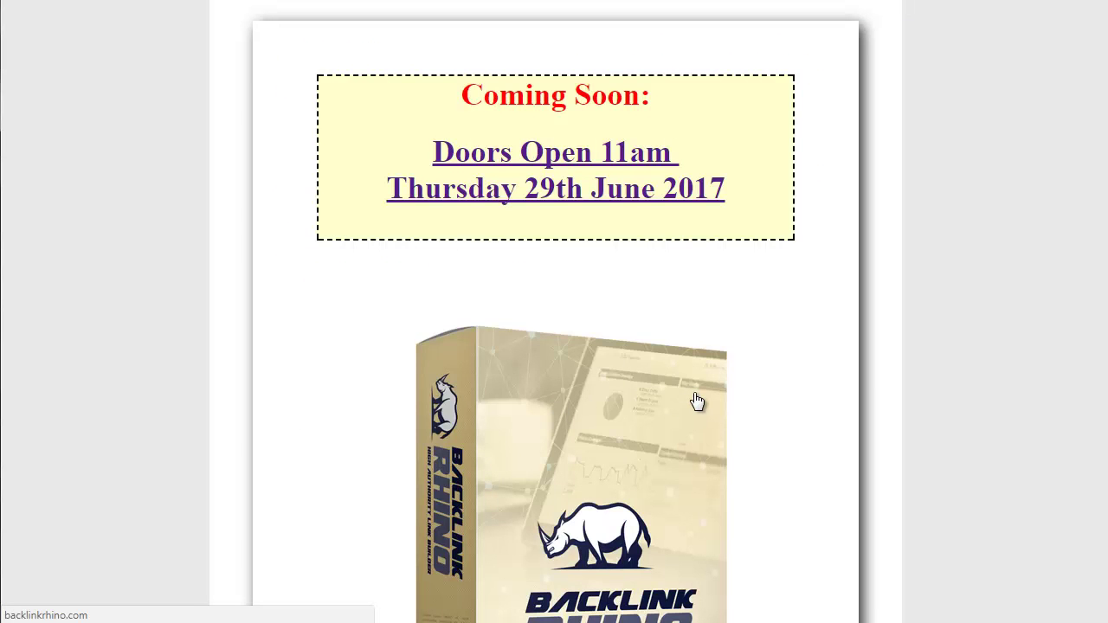
# - Scroll the bitcoin results to view the Bitstake entry's blog.bitstake.co link
pyautogui.scroll(-2, 1105, 292)
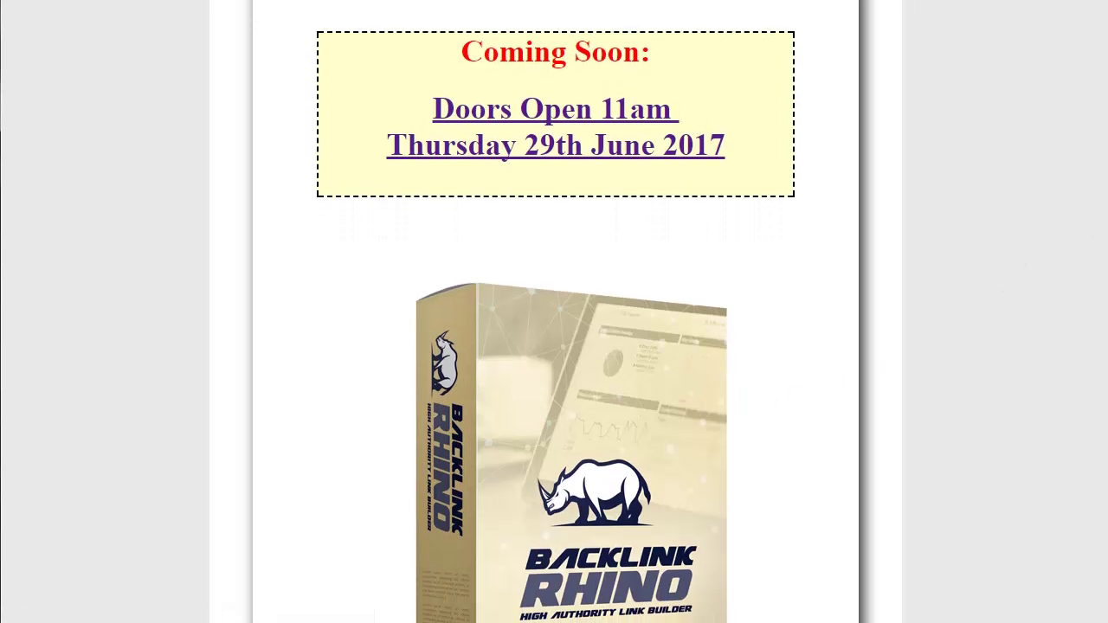
pyautogui.scroll(2, 1104, 260)
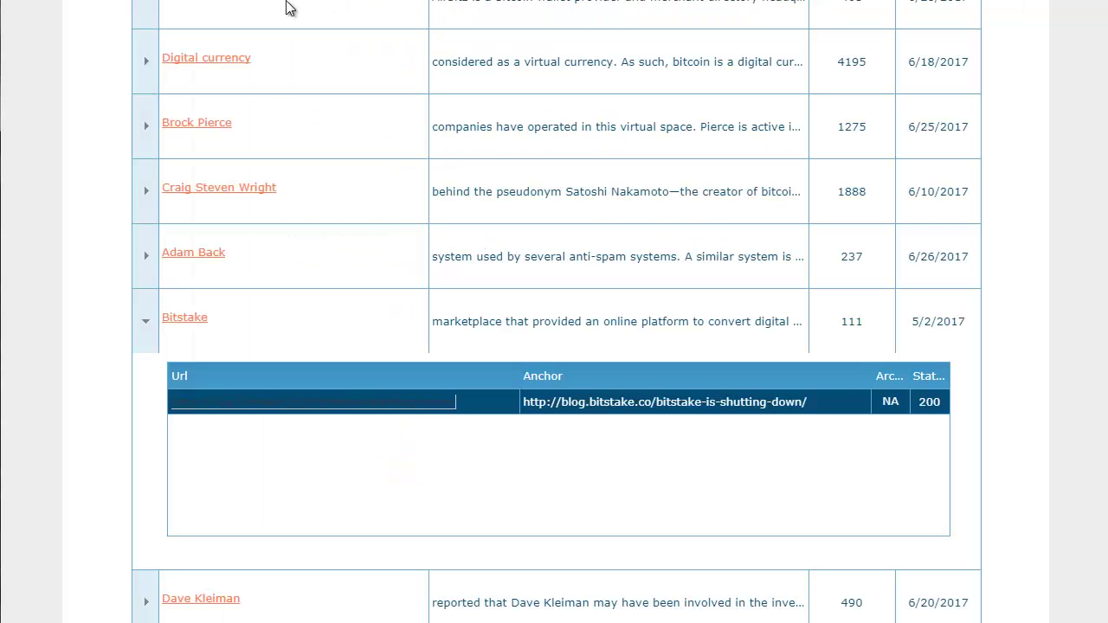
# - Switch the search mode to Citation Needed and enter 'bitcoin' as the keyword
pyautogui.scroll(5, 296, 284)
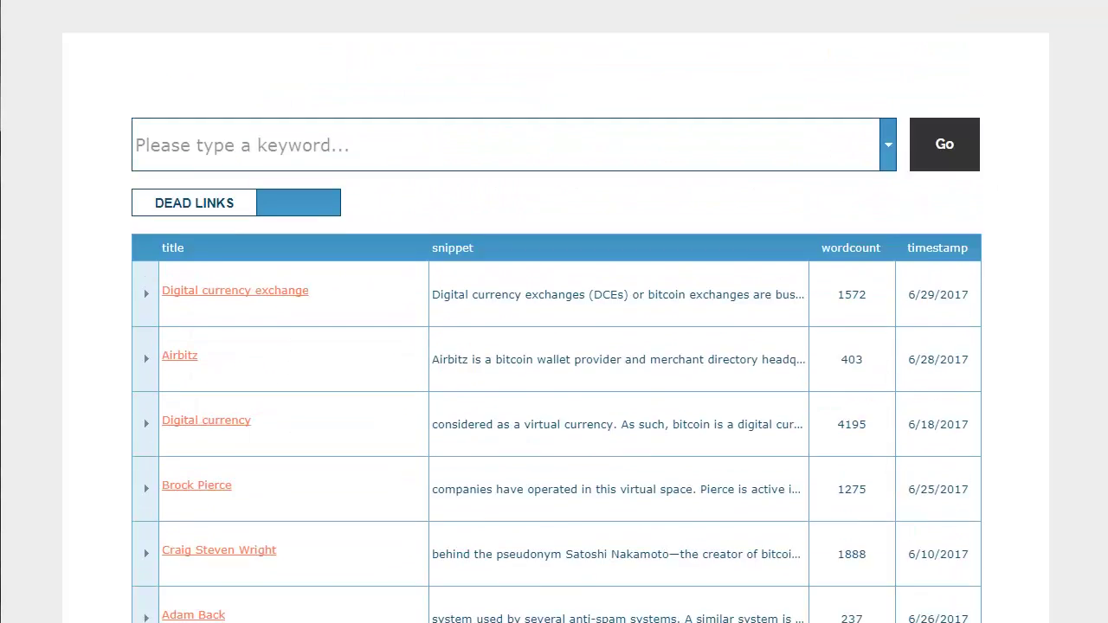
pyautogui.click(296, 284)
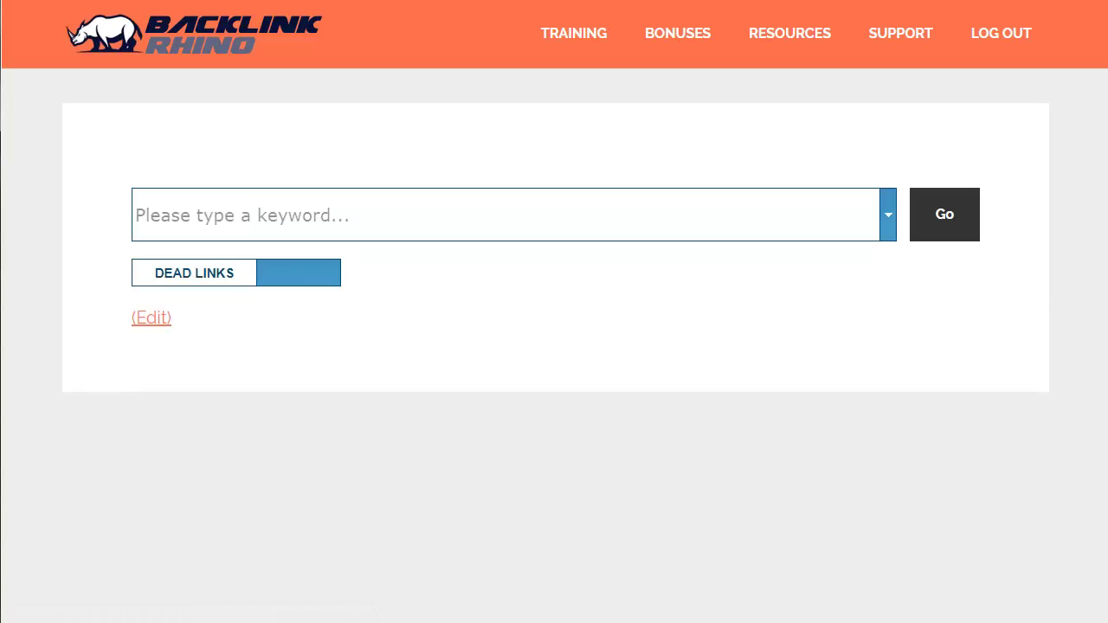
pyautogui.click(290, 219)
pyautogui.write('b')
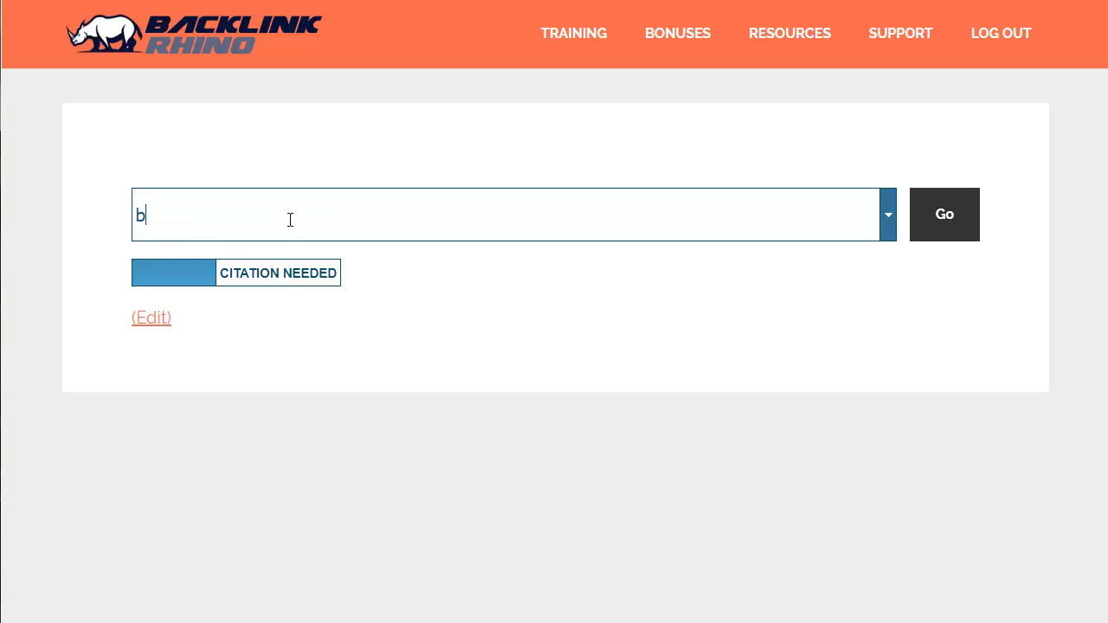
pyautogui.write('itcoin')
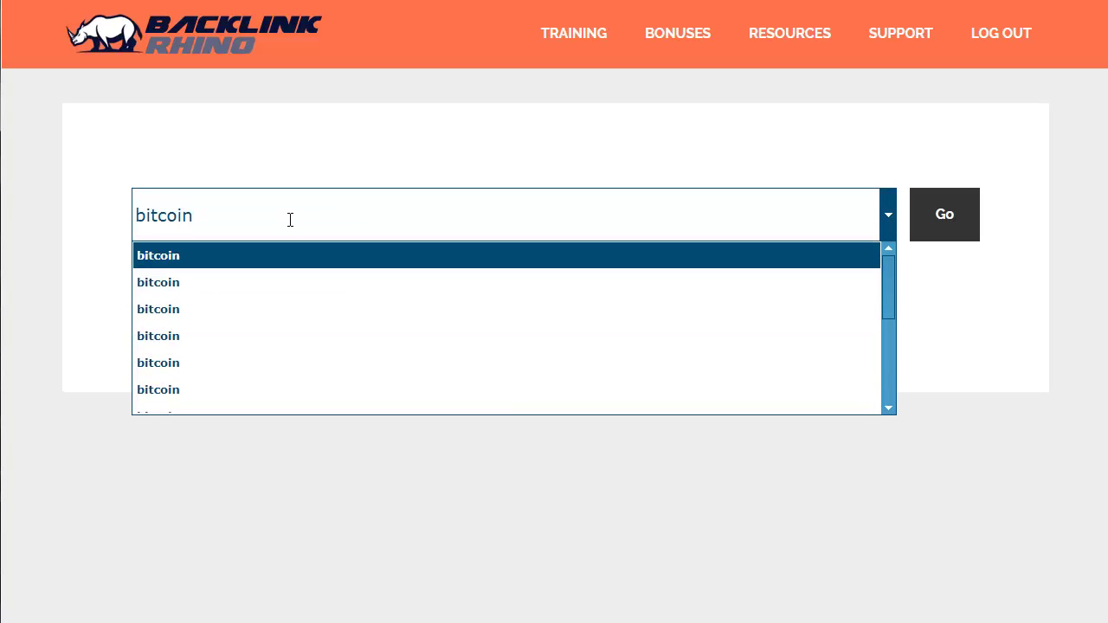
pyautogui.press('Return')
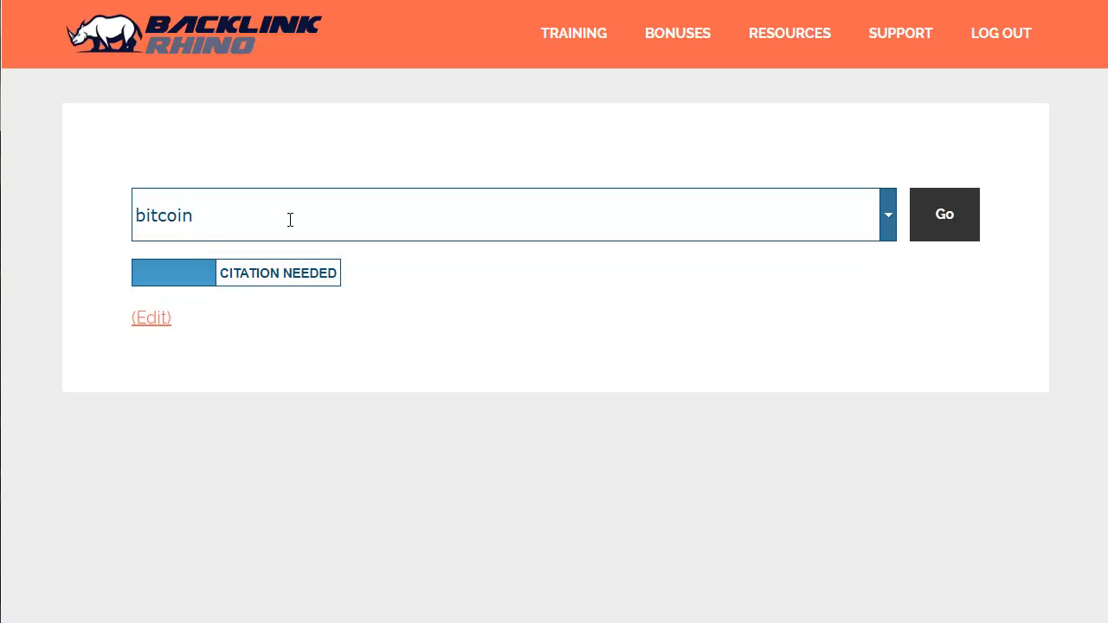
# - Run the citation-needed bitcoin search and review results like Bitcoin XT, Bitcoin Foundation and Cryptocurrency
pyautogui.click(945, 216)
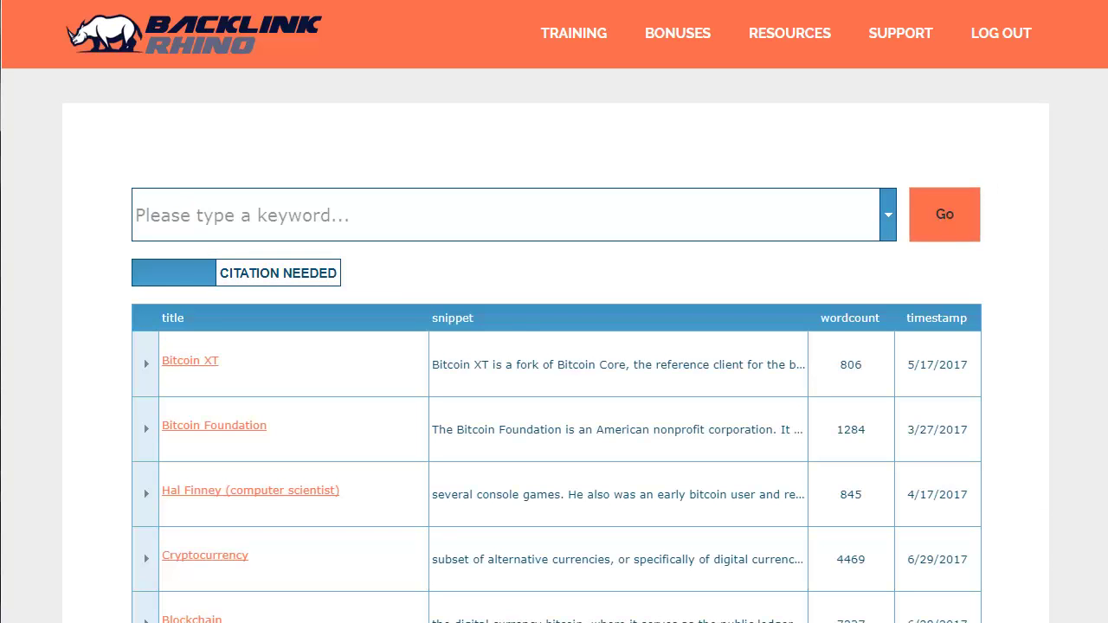
pyautogui.scroll(-12, 1105, 145)
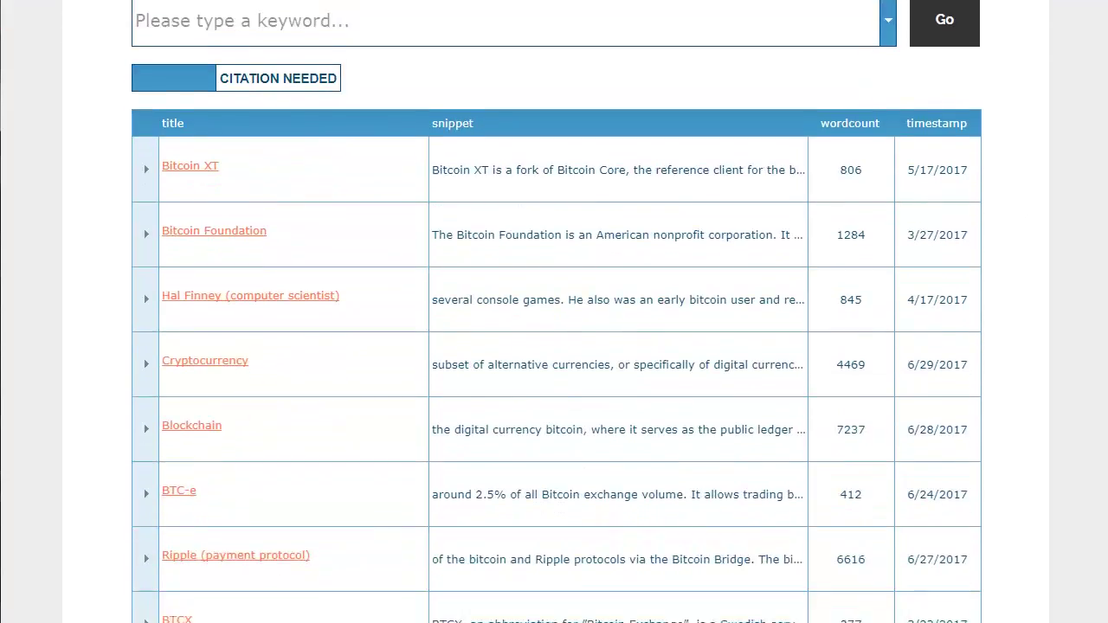
pyautogui.scroll(-15, 1106, 145)
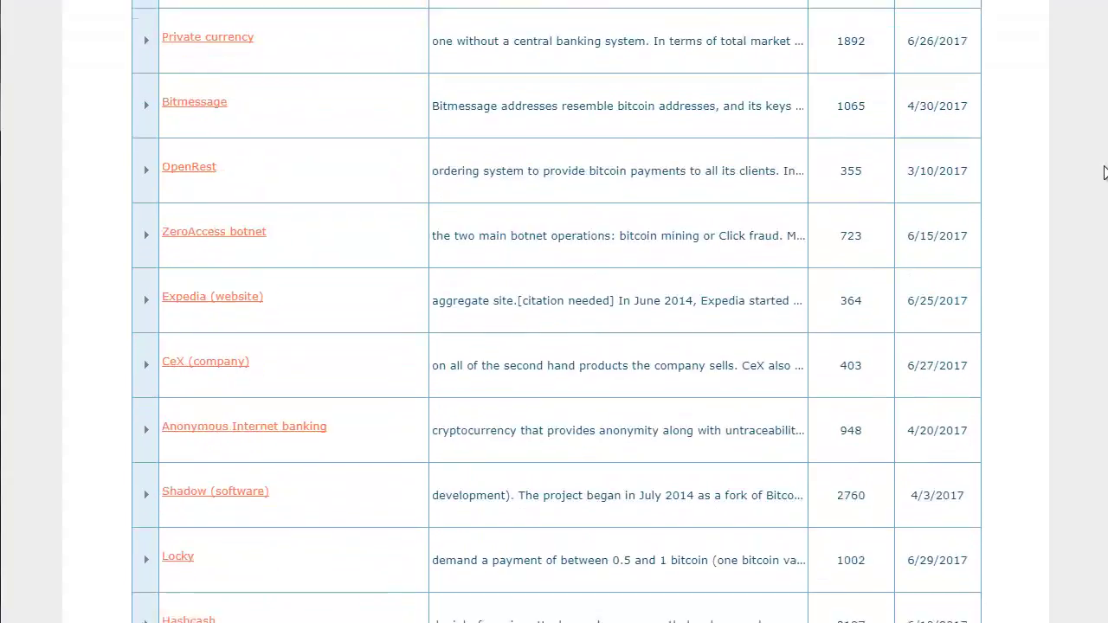
pyautogui.scroll(-13, 1102, 271)
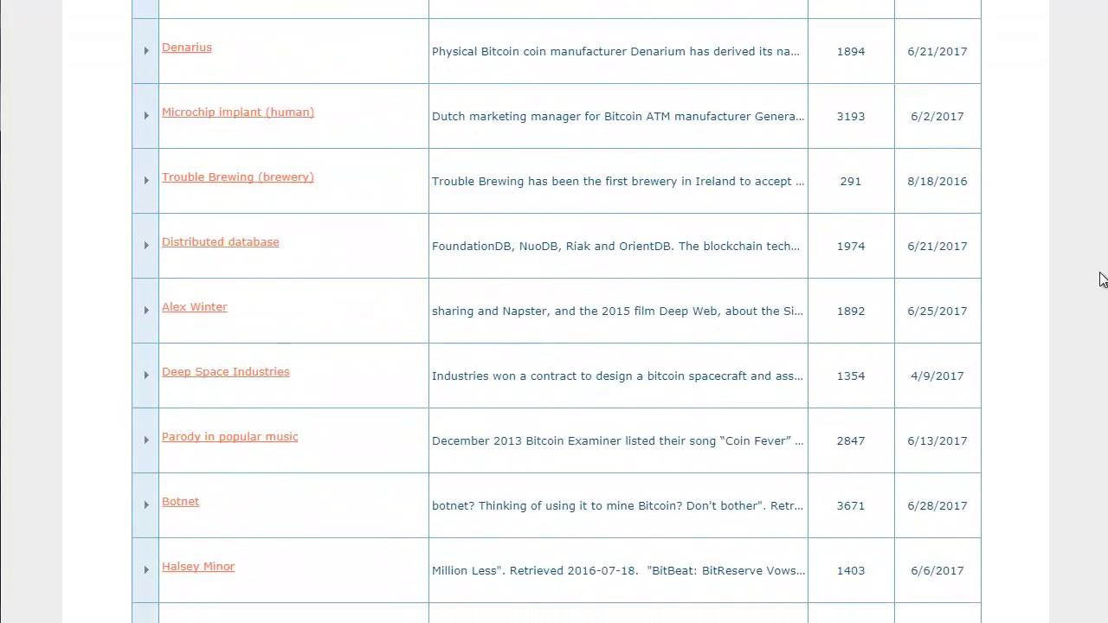
pyautogui.scroll(-15, 1101, 373)
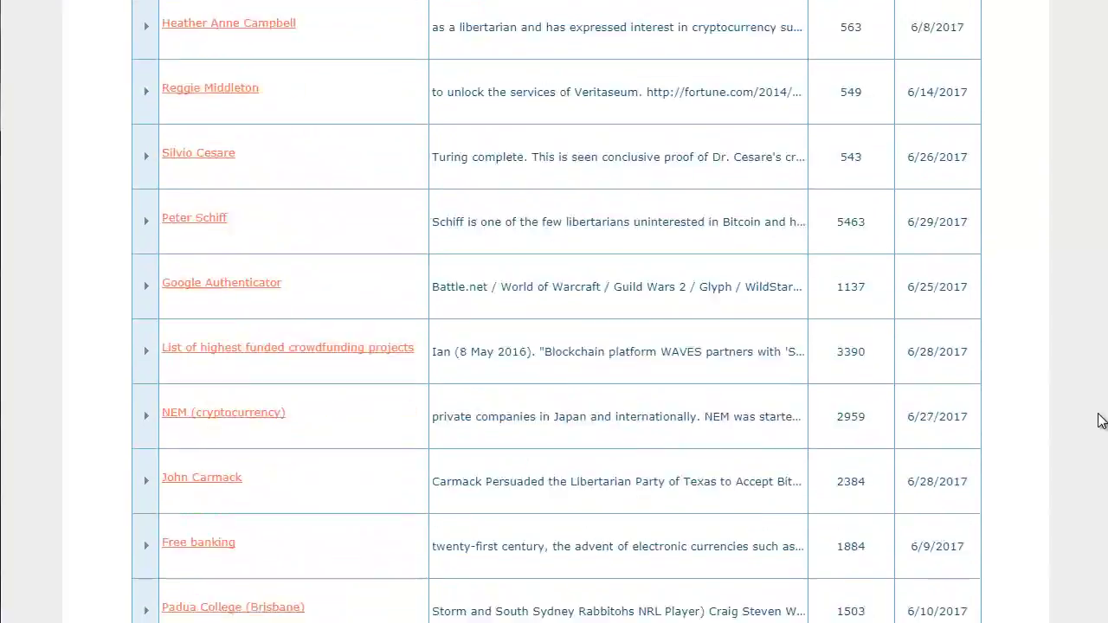
pyautogui.scroll(-5, 554, 346)
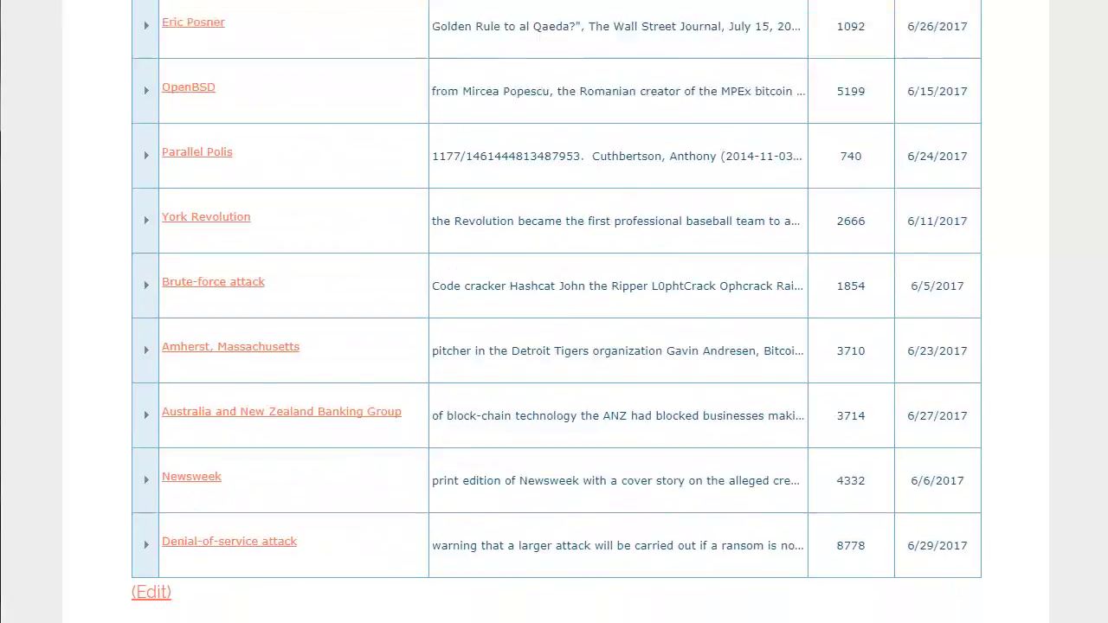
pyautogui.scroll(12, 554, 346)
pyautogui.scroll(10, 554, 346)
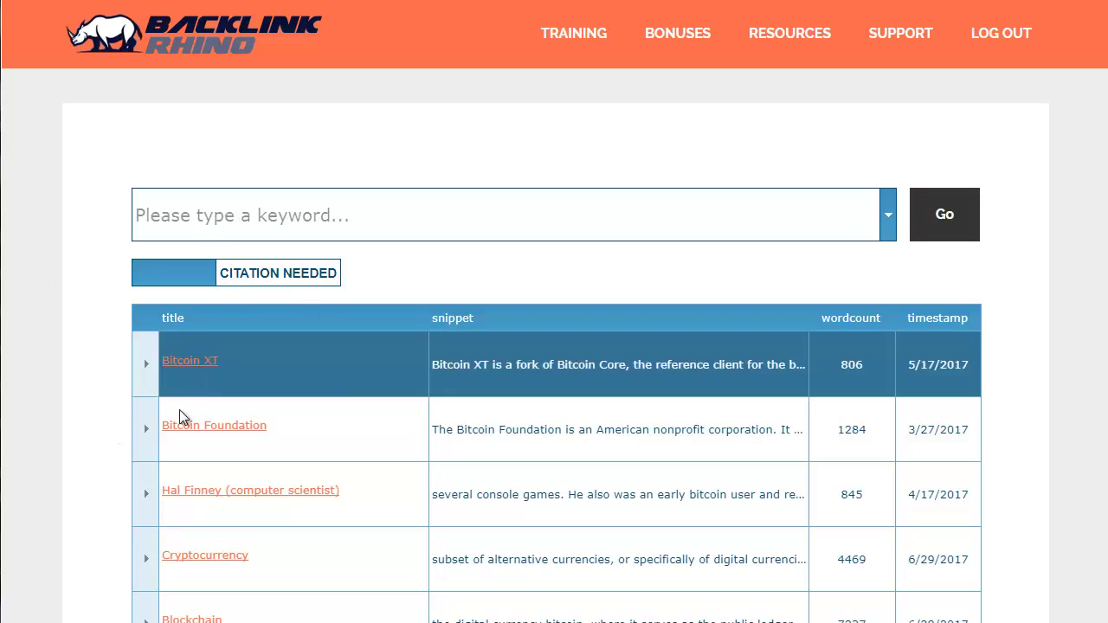
# - Expand the Cryptocurrency result's uncited passages and open the article on Wikipedia
pyautogui.click(145, 561)
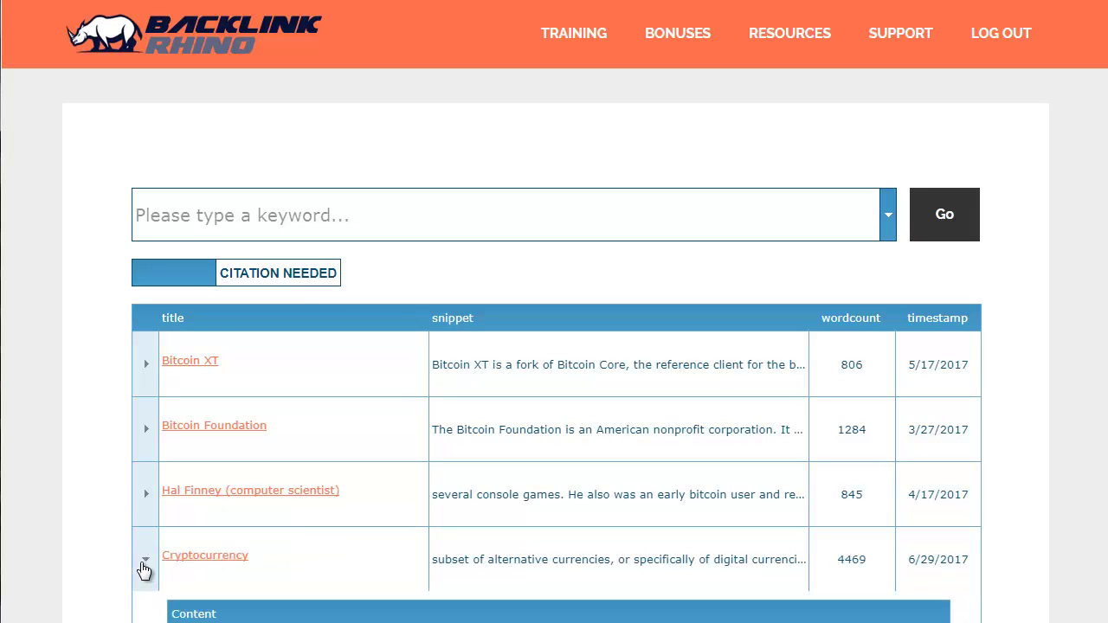
pyautogui.scroll(-3, 96, 544)
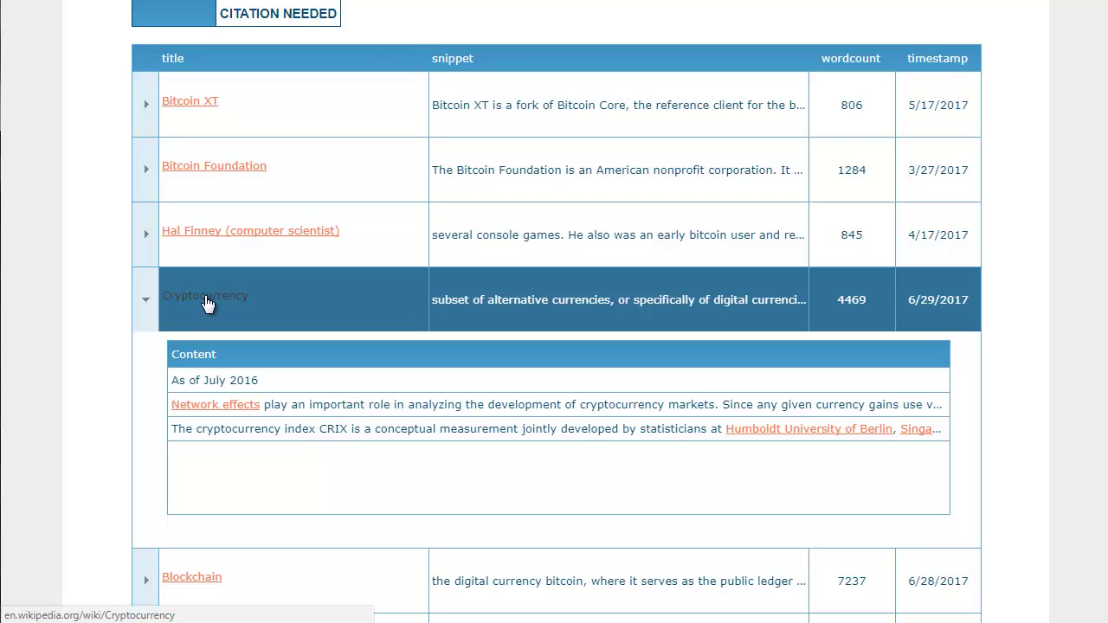
pyautogui.click(208, 299)
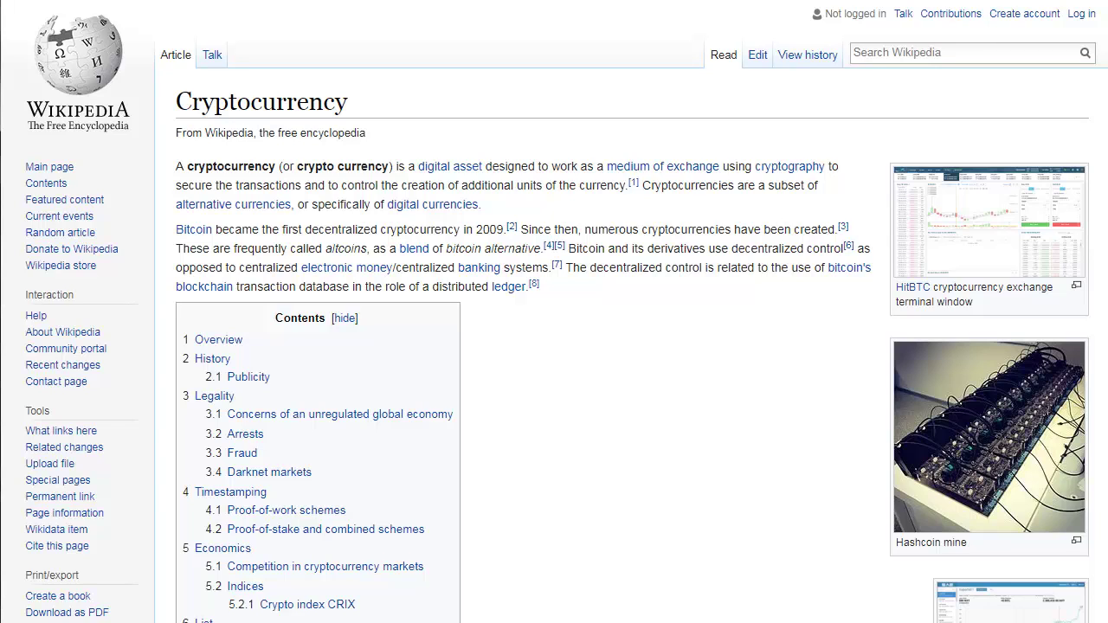
# - Search the Cryptocurrency article's text for 'citation needed'
pyautogui.hotkey('ctrl', 'f')
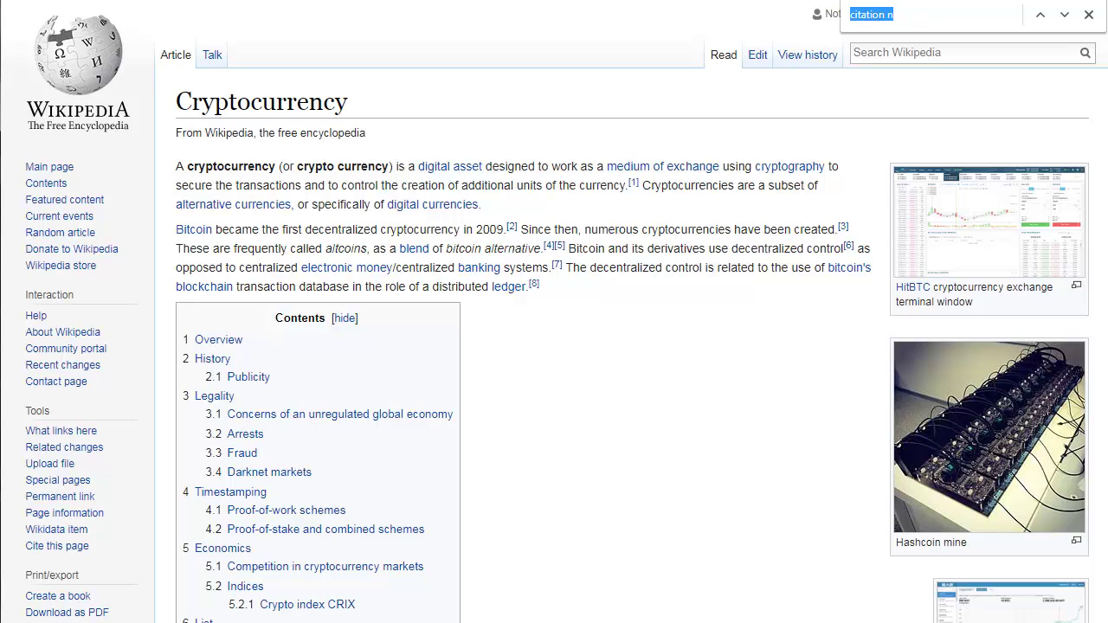
pyautogui.write('cit')
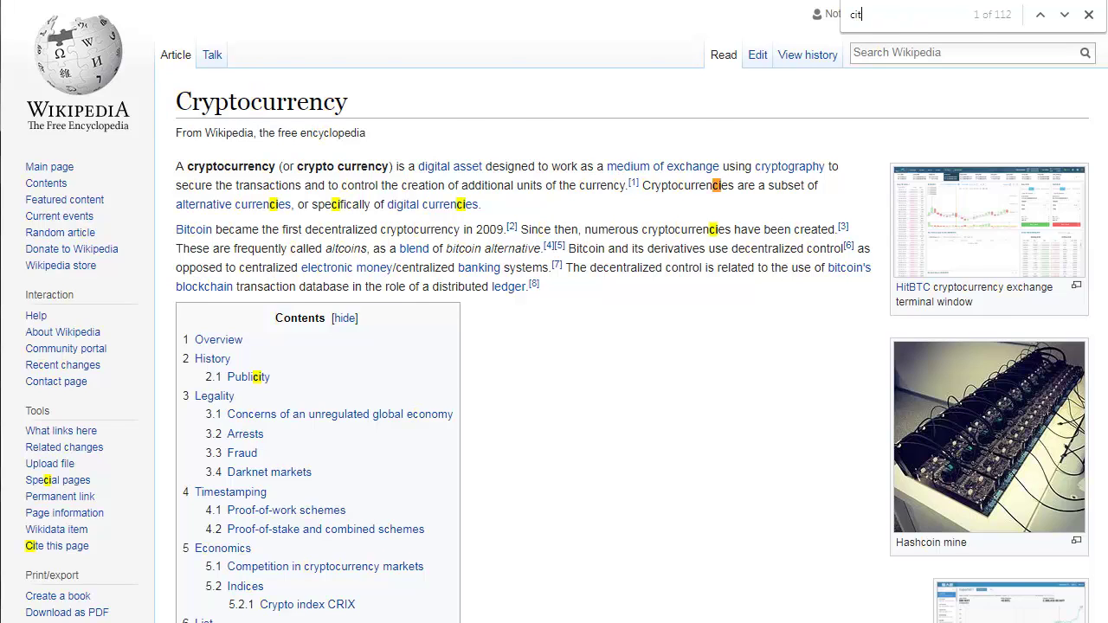
pyautogui.write('at')
pyautogui.write('io')
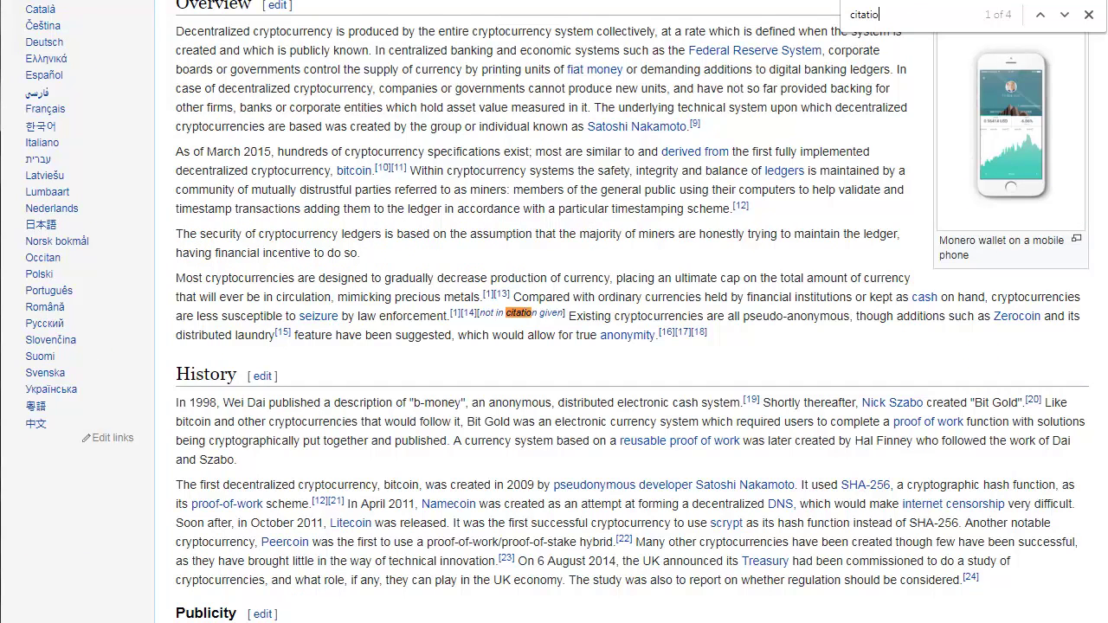
pyautogui.write('n needed')
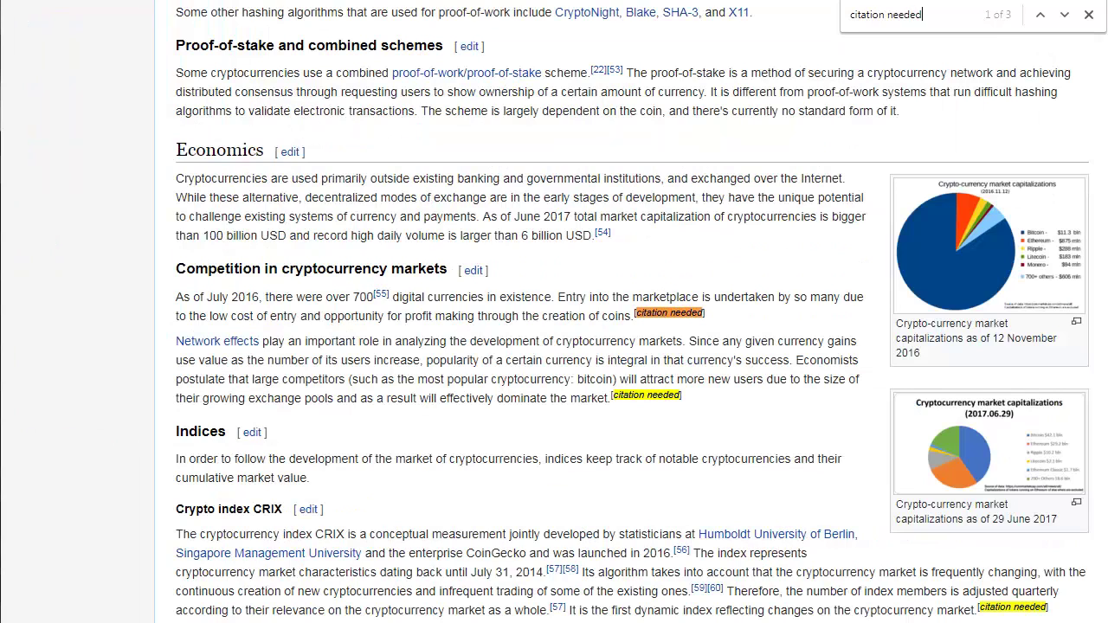